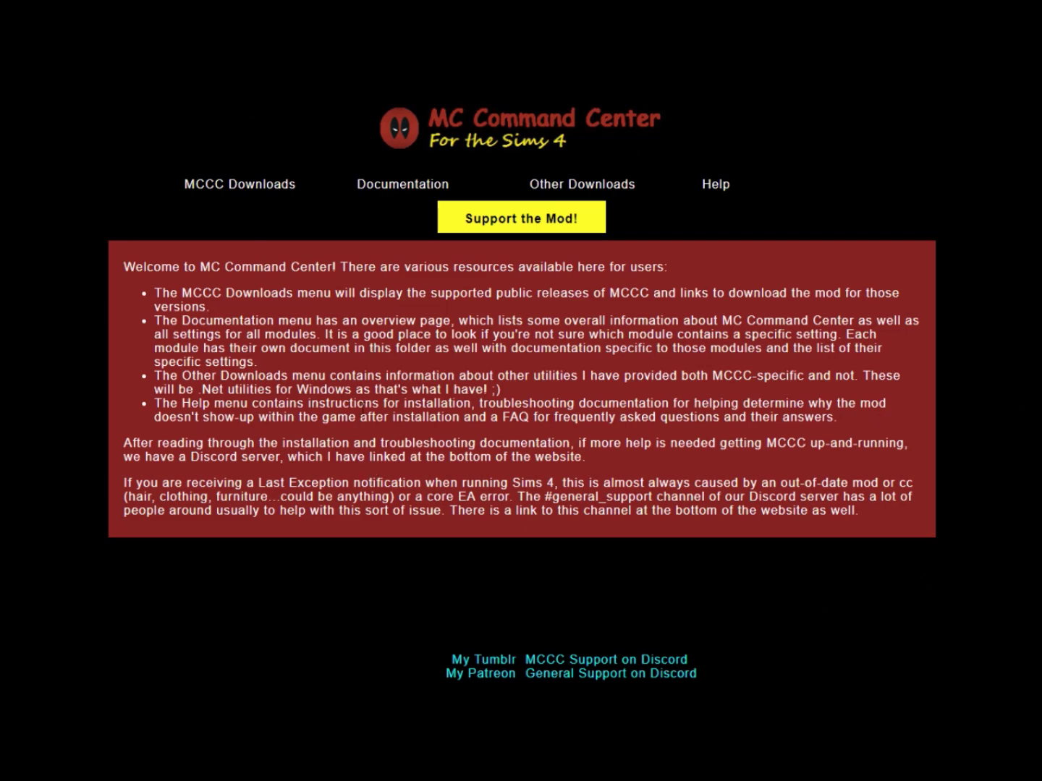
# Step: Show the list of currently supported public MCCC releases
pyautogui.click(274, 191)
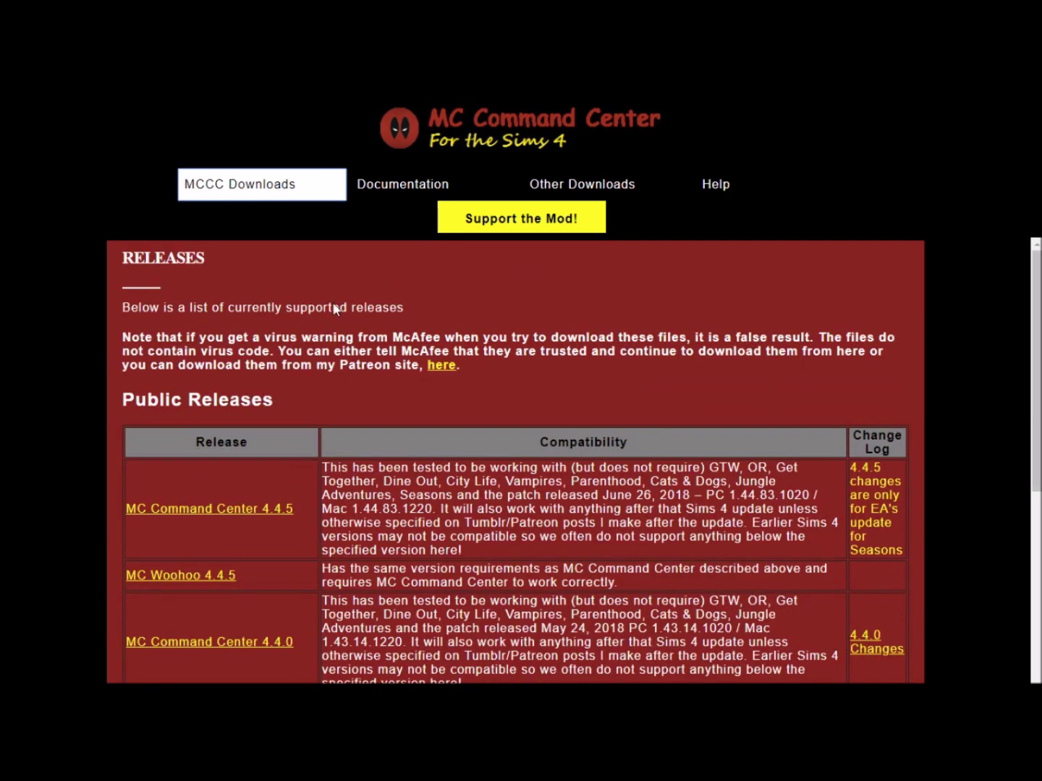
pyautogui.scroll(-1, 341, 417)
pyautogui.scroll(-4, 341, 420)
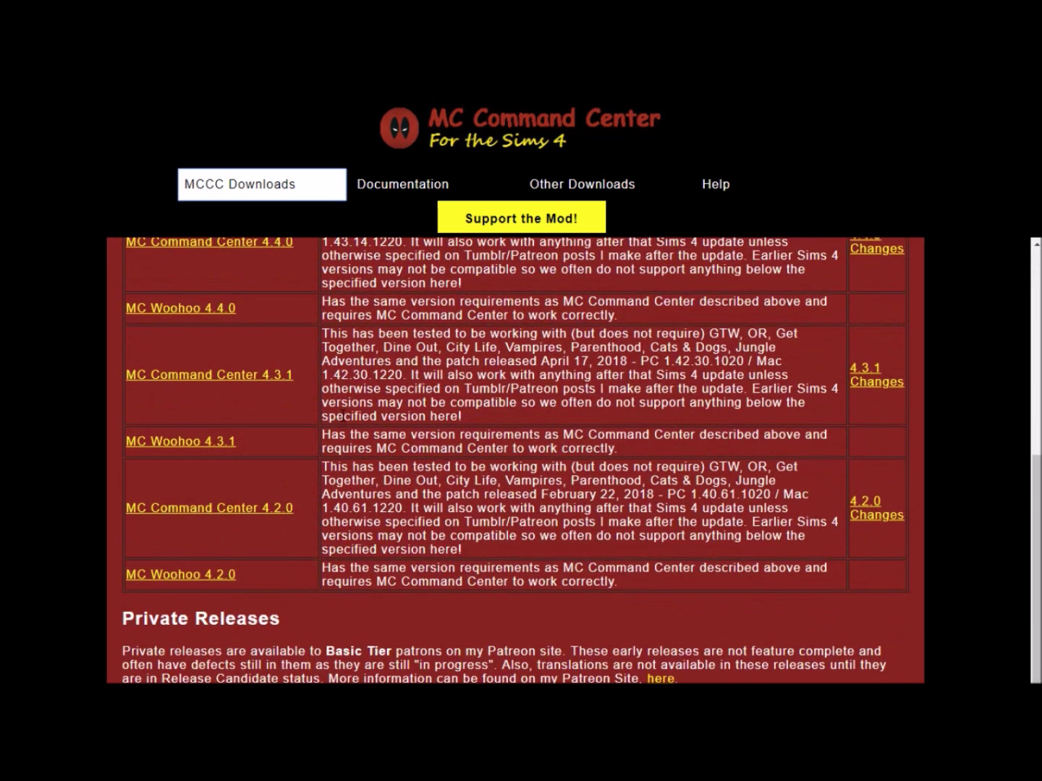
pyautogui.scroll(2, 226, 574)
pyautogui.scroll(2, 309, 496)
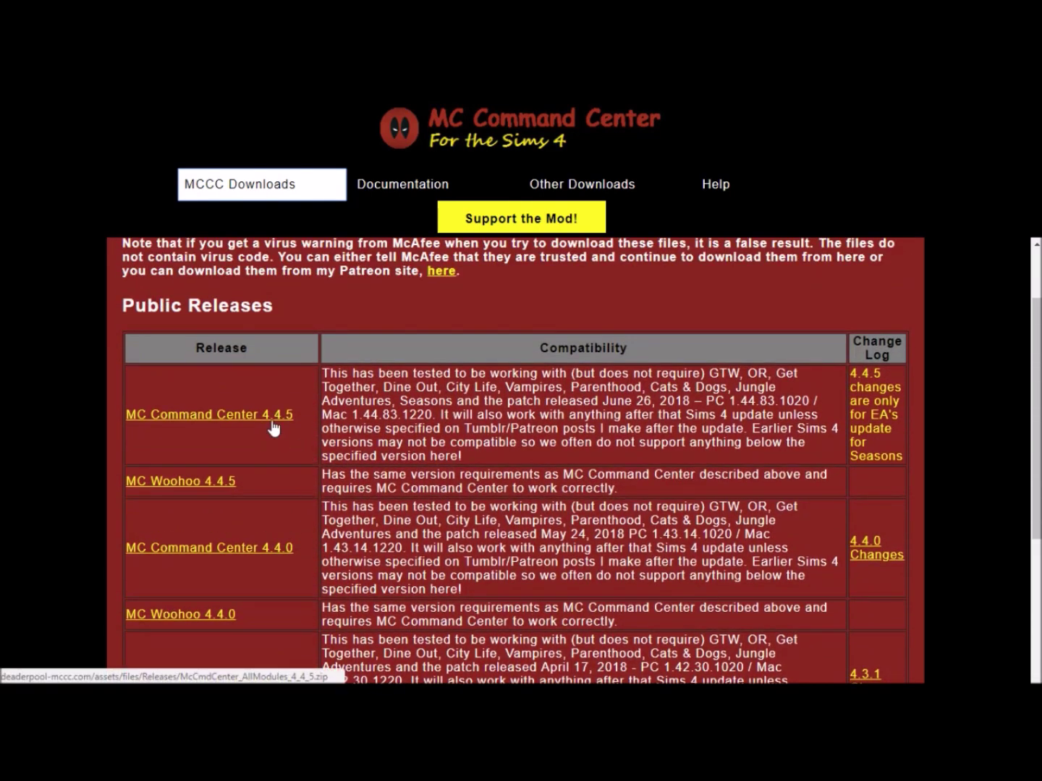
pyautogui.scroll(-4, 273, 429)
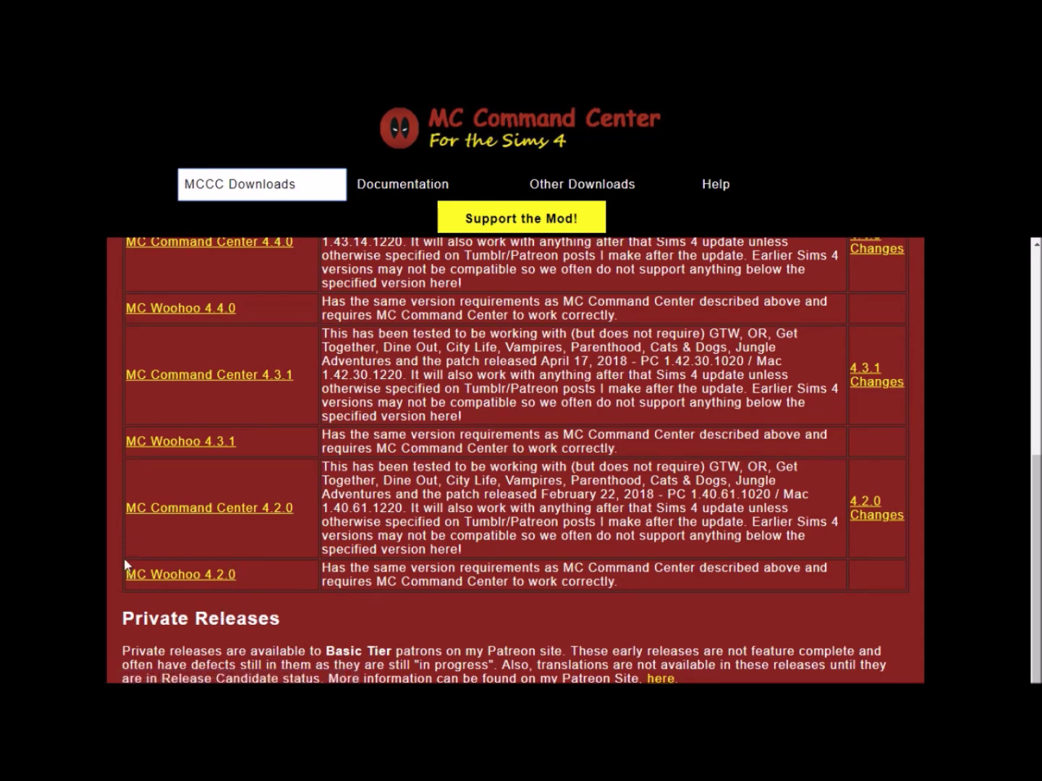
pyautogui.scroll(4, 286, 567)
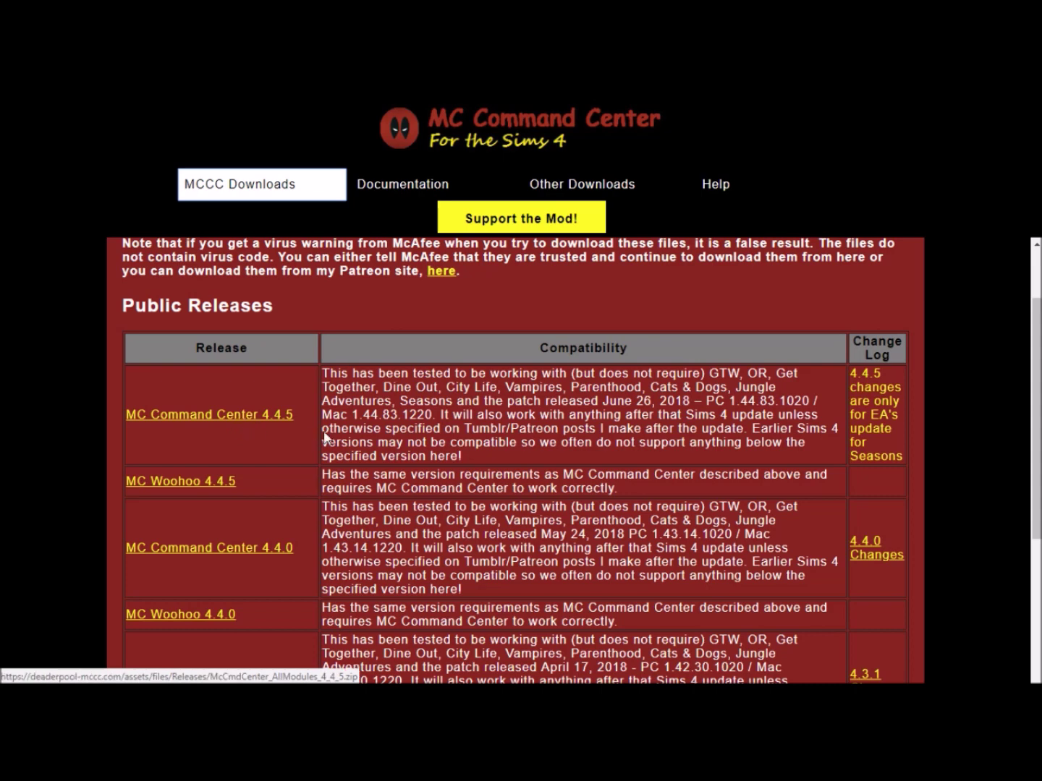
# Step: Download the MC Command Center 4.4.5 and MC Woohoo 4.4.5 zips, then bring up the Electronic Arts folder
pyautogui.click(273, 424)
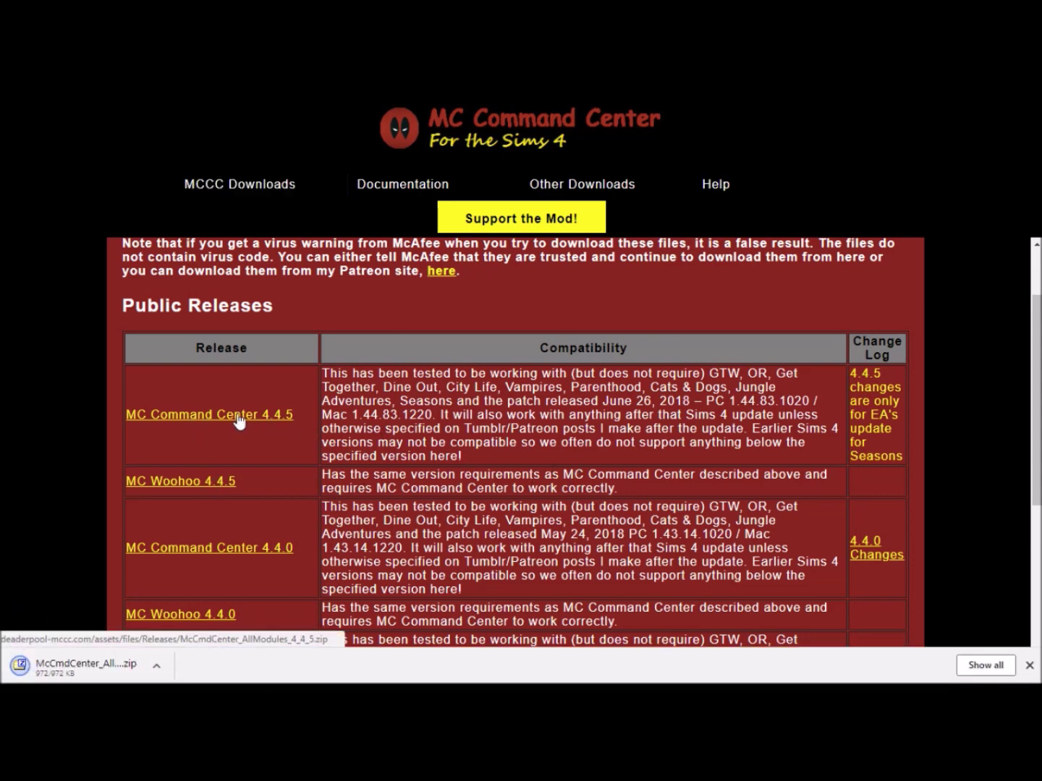
pyautogui.click(217, 486)
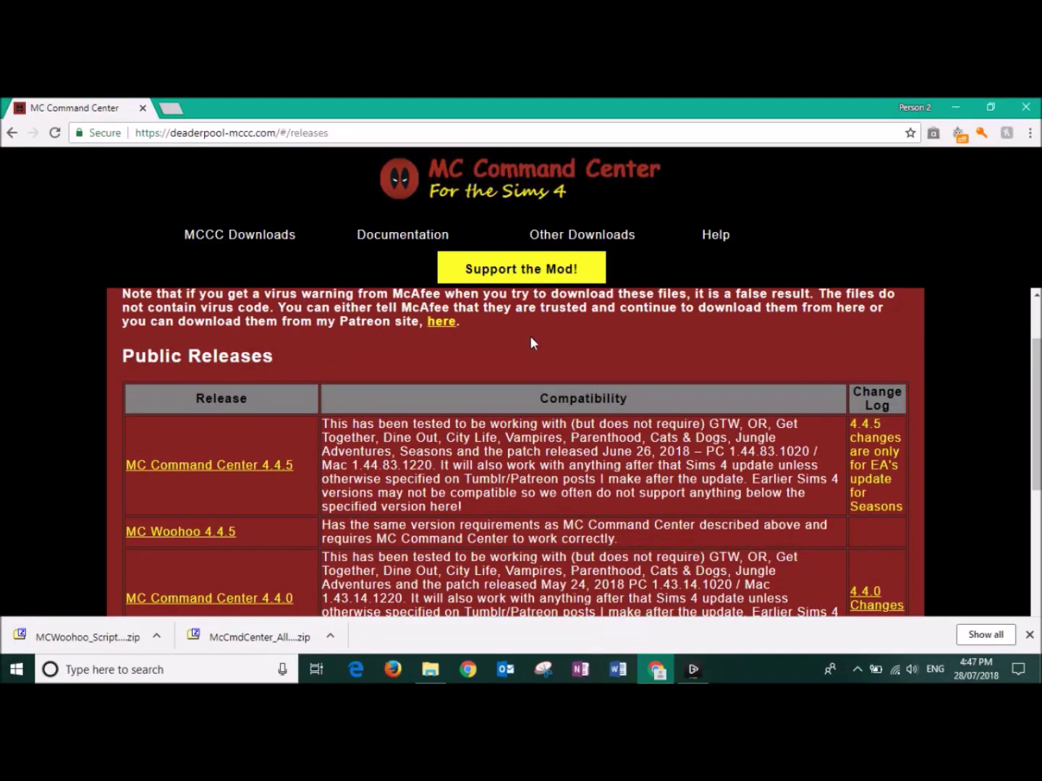
pyautogui.click(429, 669)
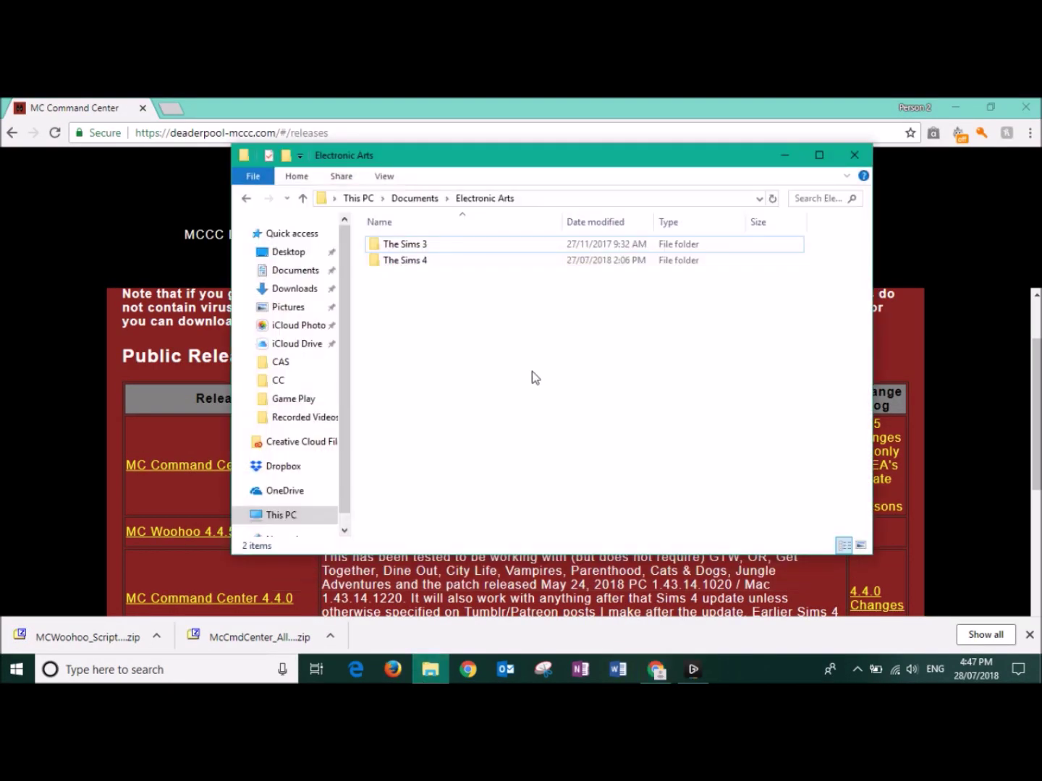
# Step: Navigate into The Sims 4 > Mods > The Sims 4ModsMCCC folder
pyautogui.doubleClick(422, 262)
pyautogui.scroll(-1, 450, 312)
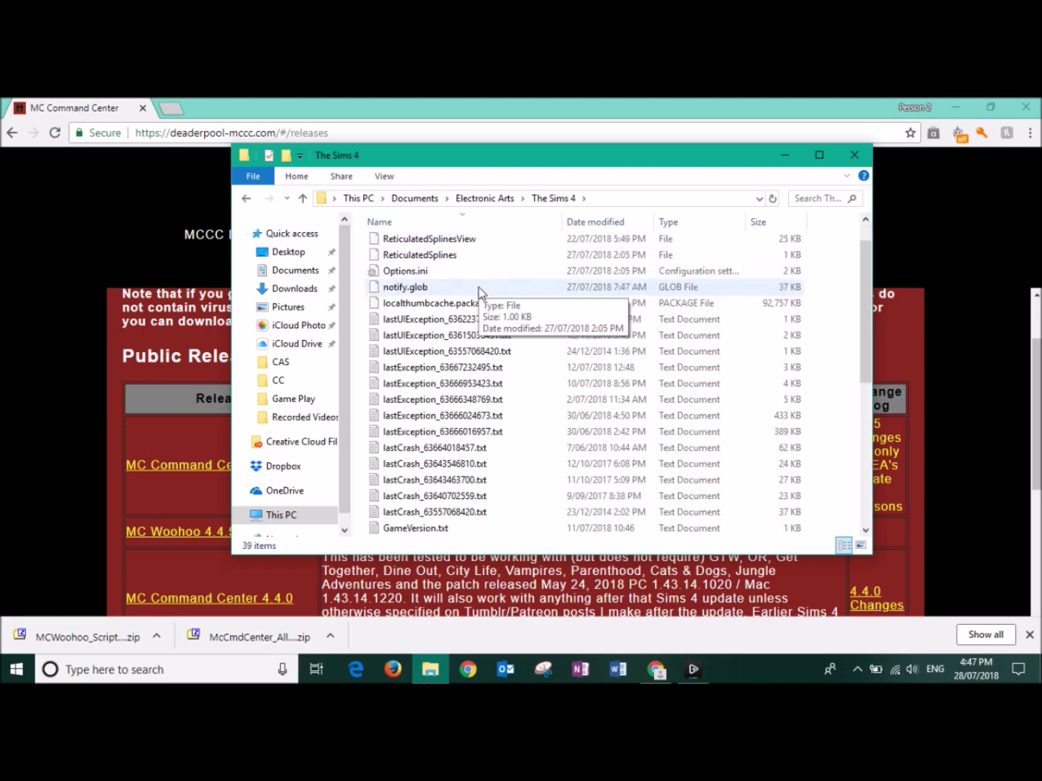
pyautogui.scroll(-5, 480, 293)
pyautogui.doubleClick(423, 468)
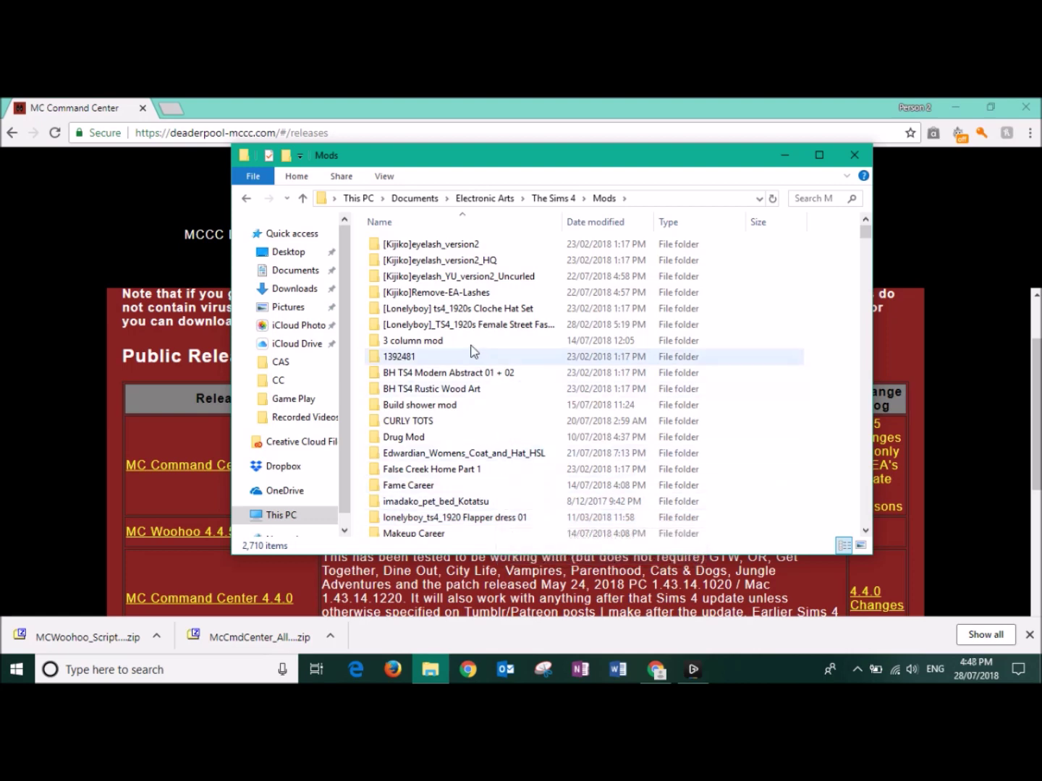
pyautogui.scroll(-2, 479, 366)
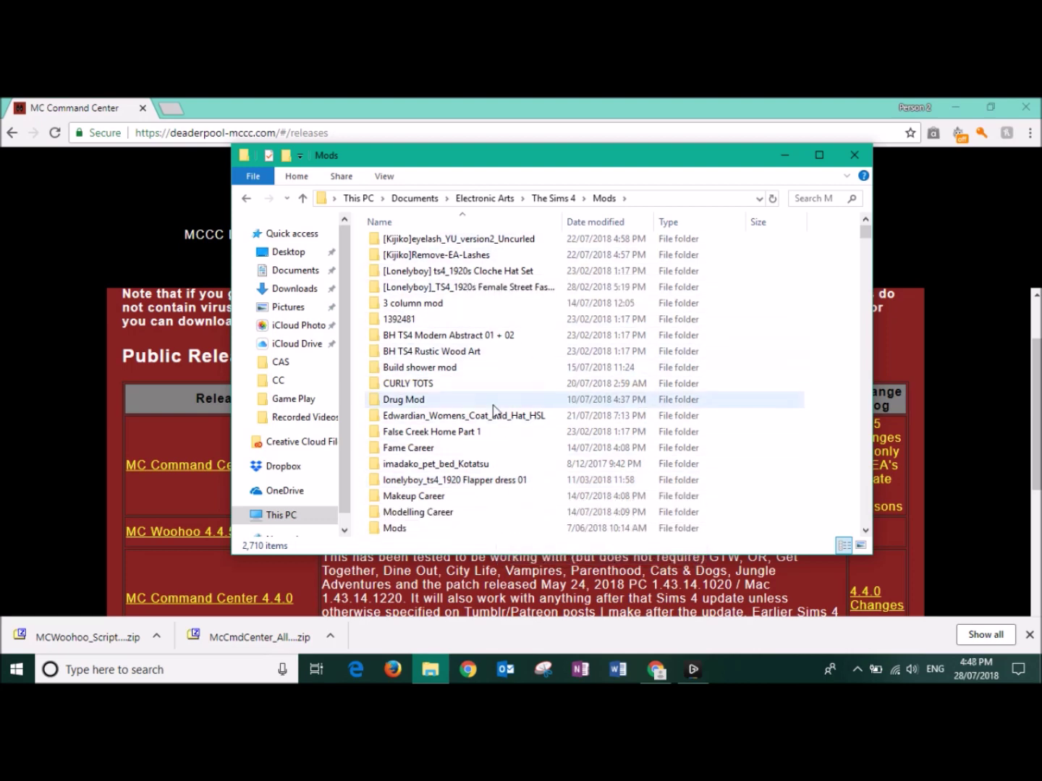
pyautogui.scroll(-2, 493, 408)
pyautogui.scroll(-1, 493, 409)
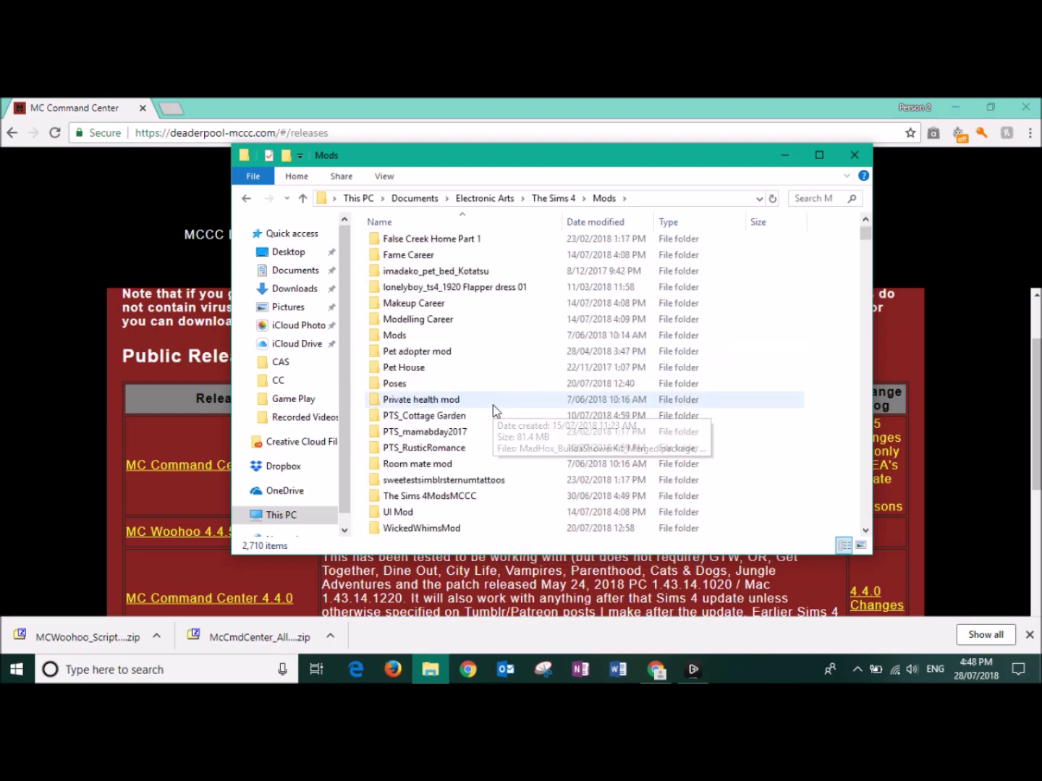
pyautogui.doubleClick(480, 498)
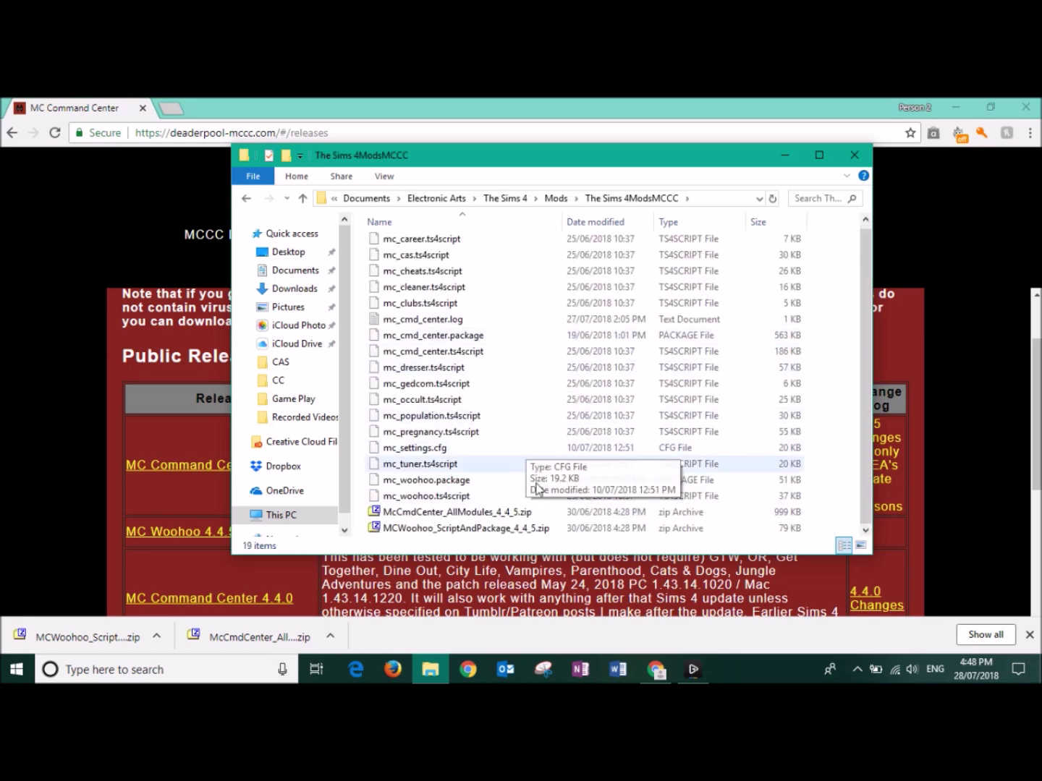
# Step: Review the mc_ script and package files and both 4.4.5 zips in the MCCC folder
pyautogui.moveTo(490, 536); pyautogui.dragTo(507, 533)
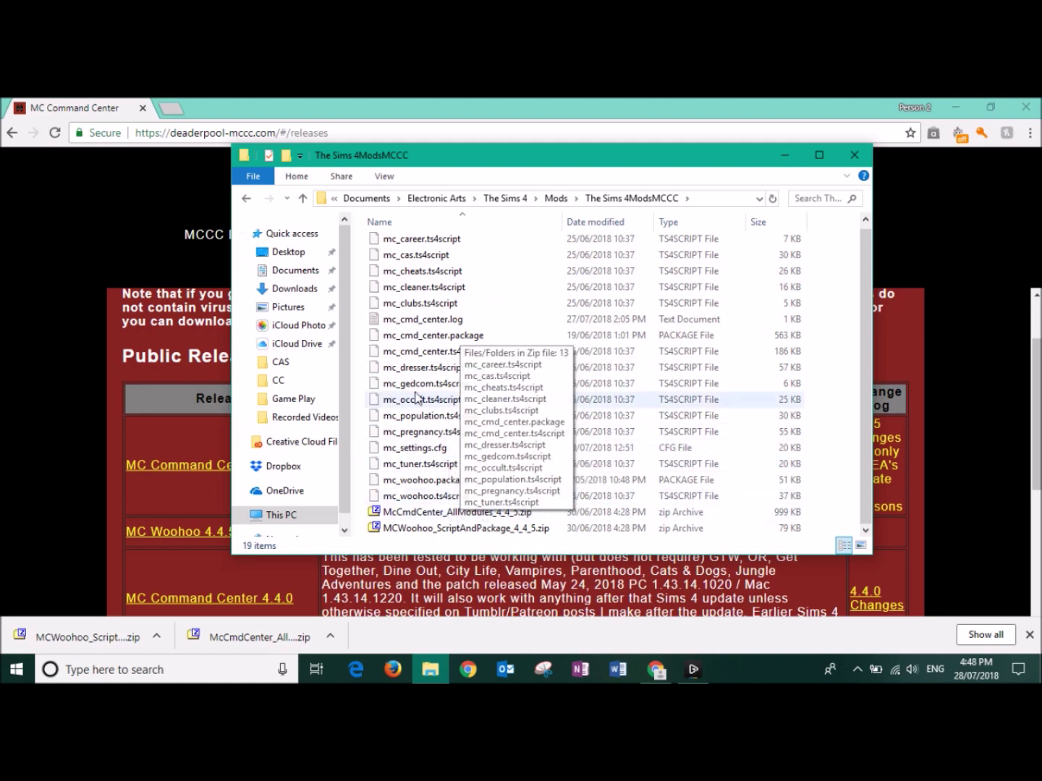
pyautogui.scroll(1, 418, 373)
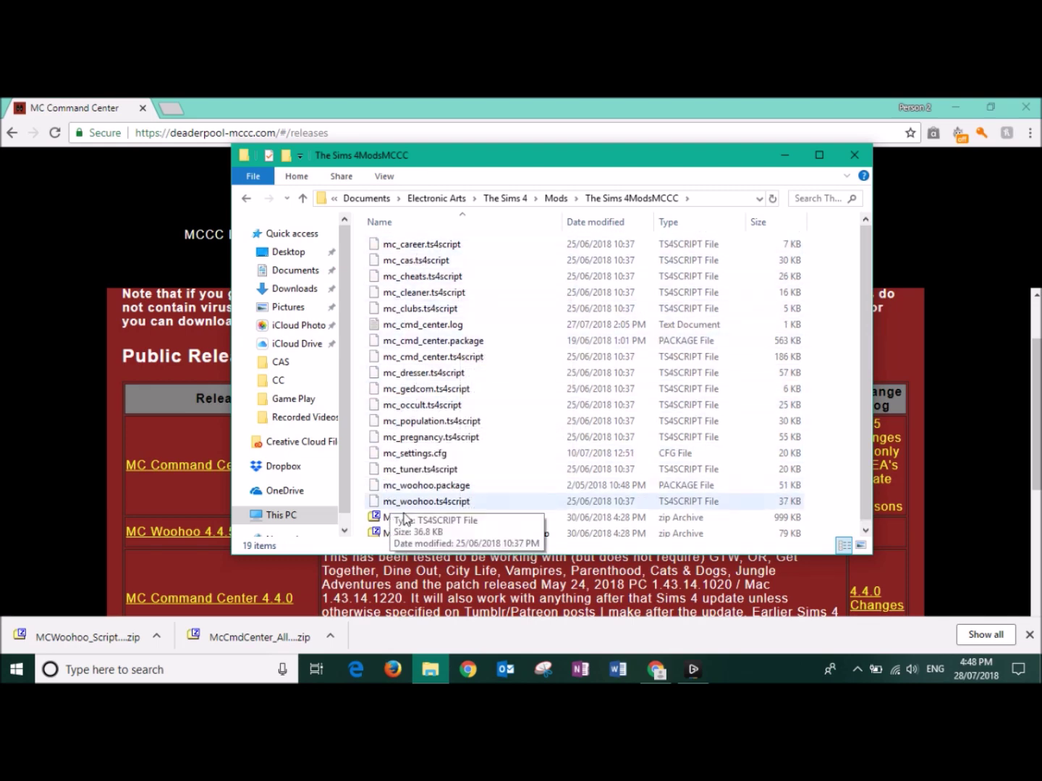